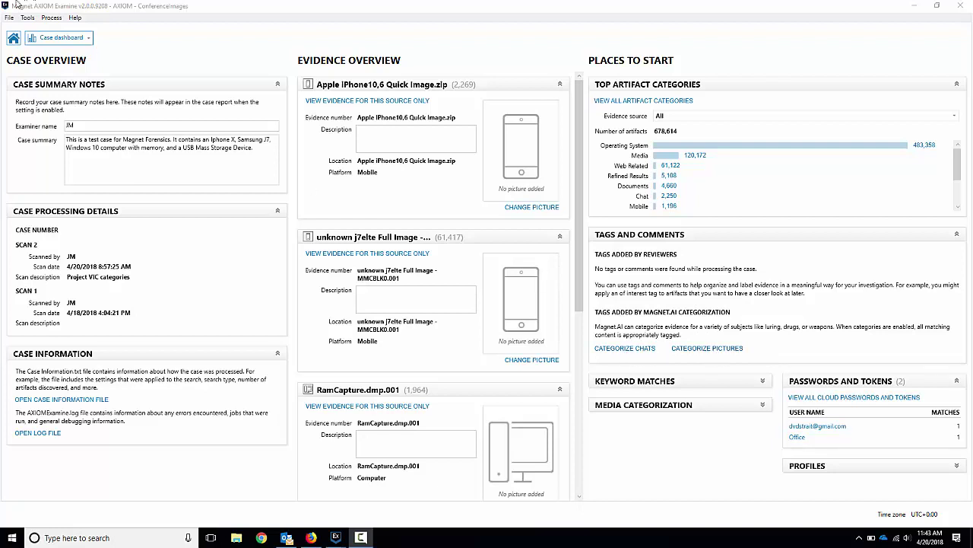
pyautogui.click(53, 19)
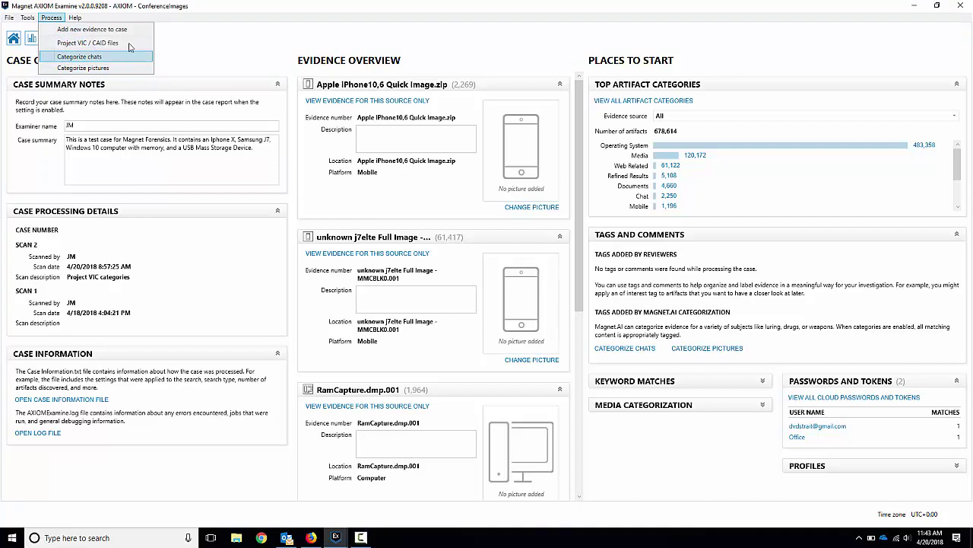
pyautogui.moveTo(27, 17)
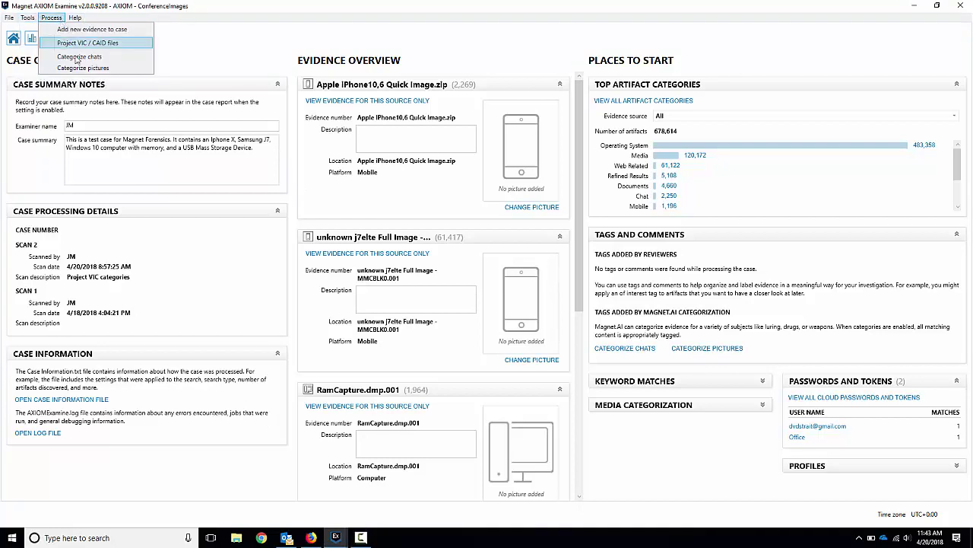
pyautogui.click(401, 17)
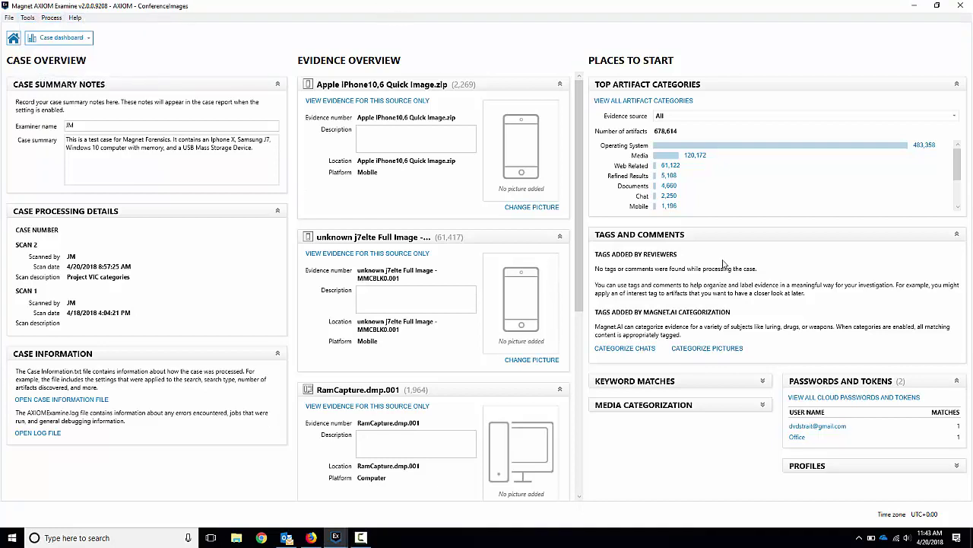
# Categorize all chat messages with the Sex-related and Luring categories enabled.
pyautogui.click(620, 351)
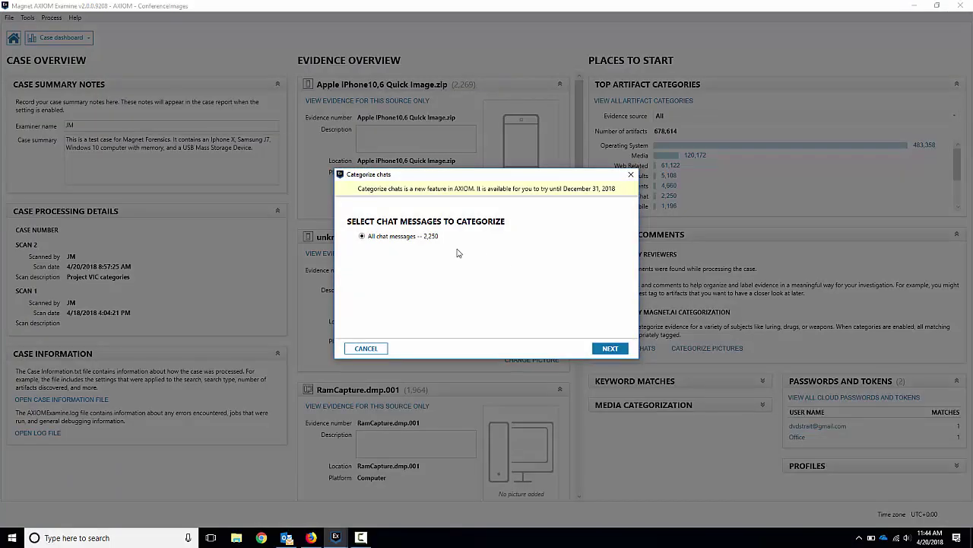
pyautogui.click(611, 349)
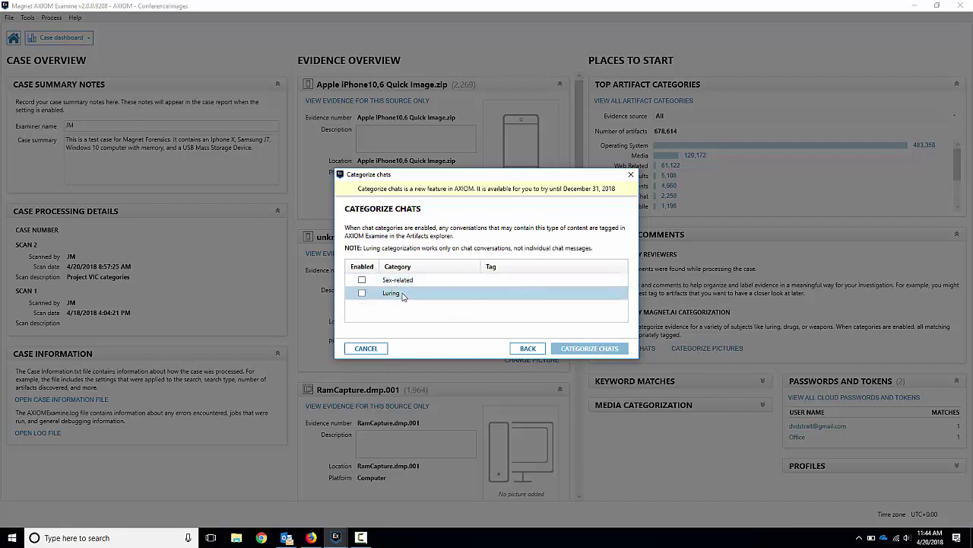
pyautogui.click(362, 280)
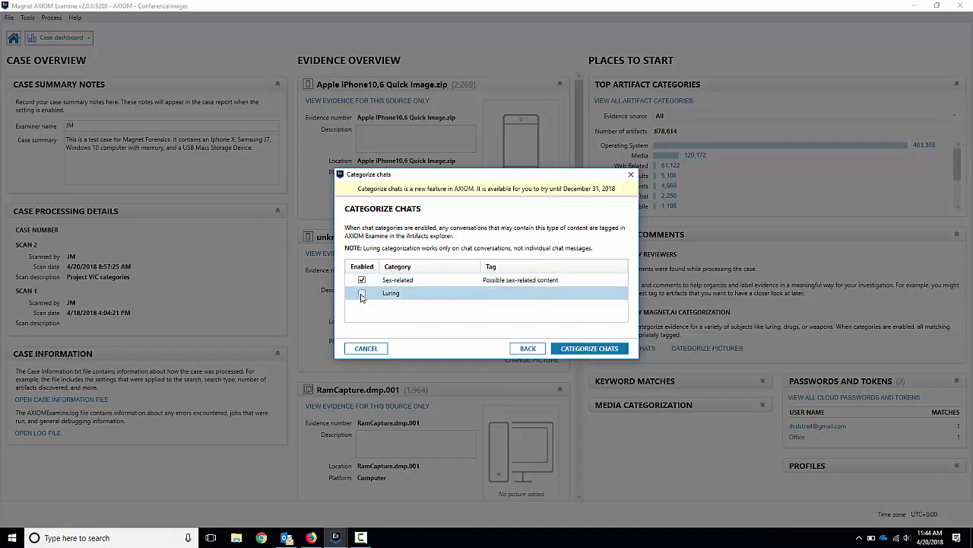
pyautogui.click(362, 293)
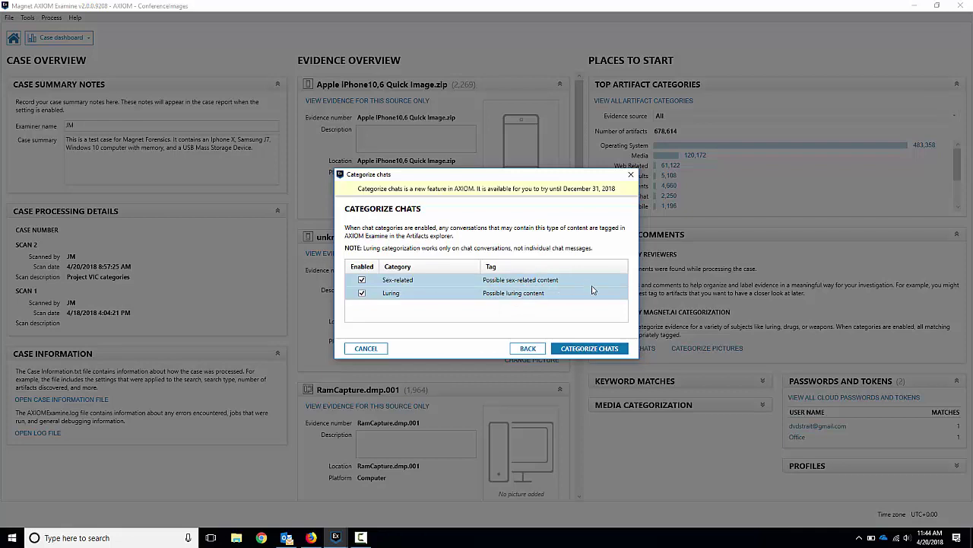
pyautogui.click(572, 348)
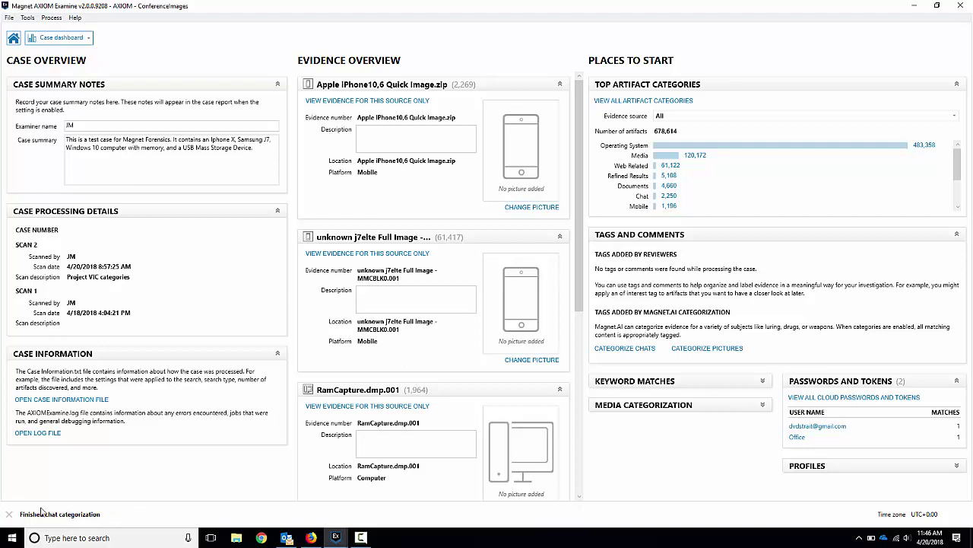
# Set up categorization of all pictures for Child abuse, Pornography, Drugs and Weapons, and cancel it without running.
pyautogui.click(81, 41)
pyautogui.click(646, 333)
pyautogui.click(707, 349)
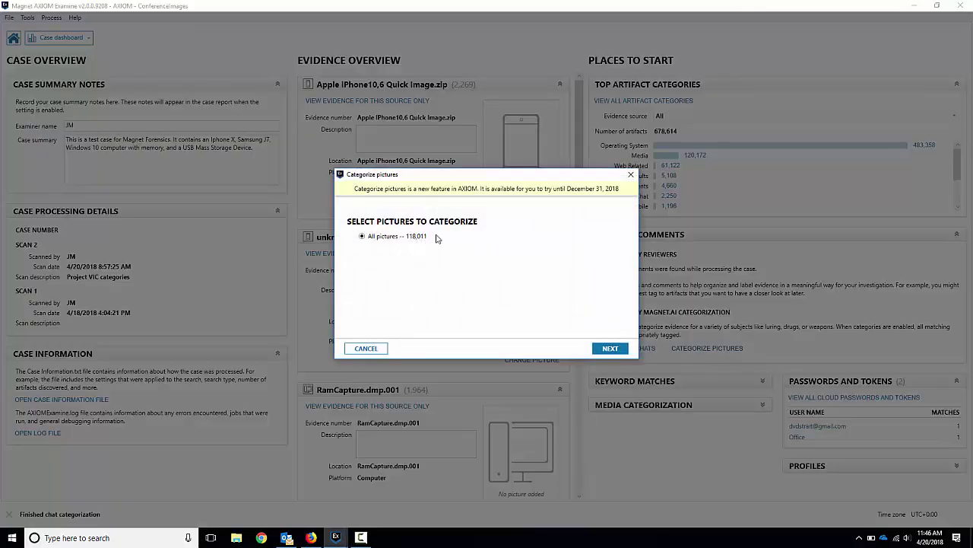
pyautogui.click(606, 350)
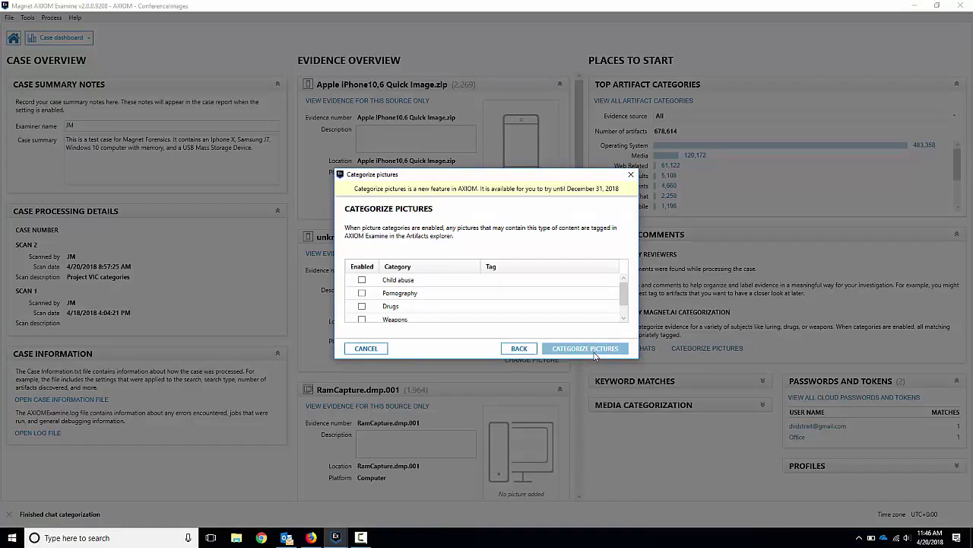
pyautogui.click(362, 280)
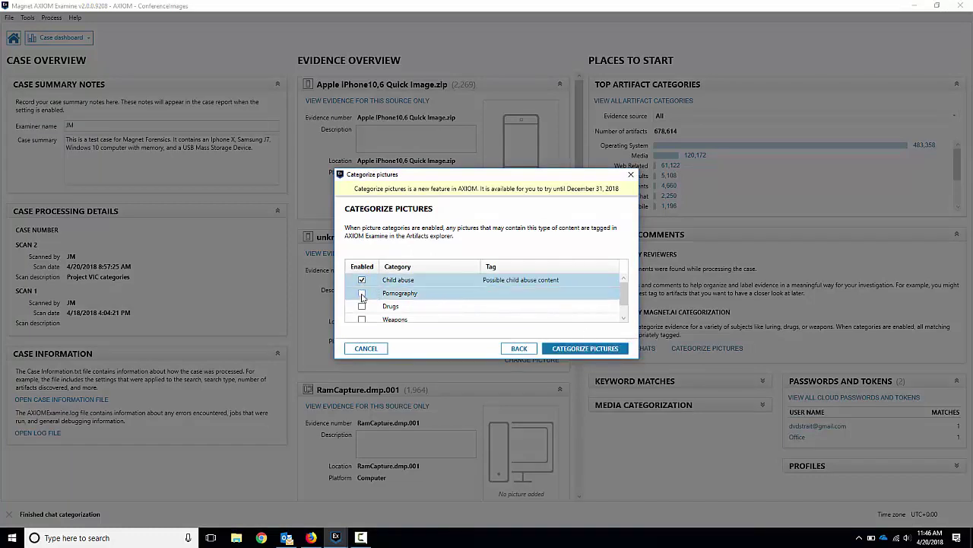
pyautogui.click(362, 292)
pyautogui.click(362, 305)
pyautogui.scroll(-1, 362, 309)
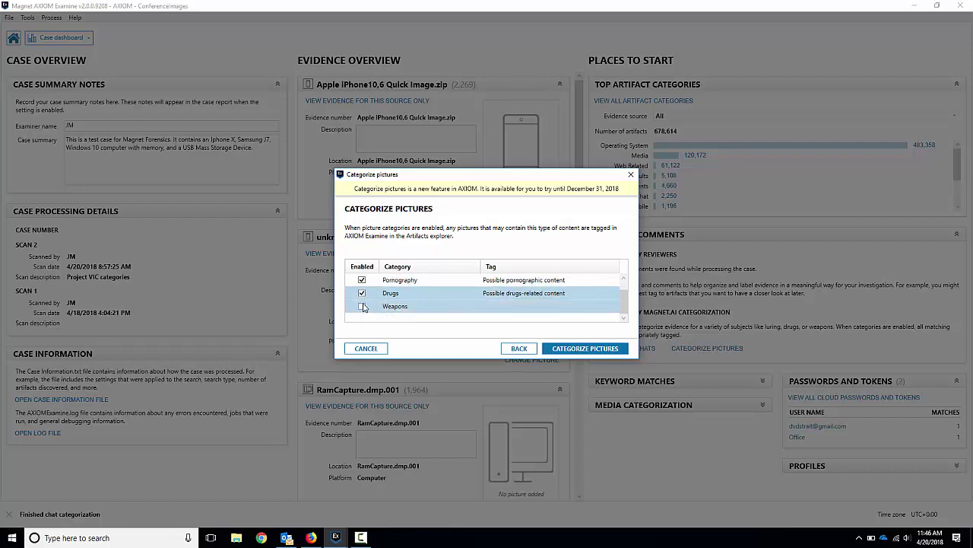
pyautogui.click(362, 305)
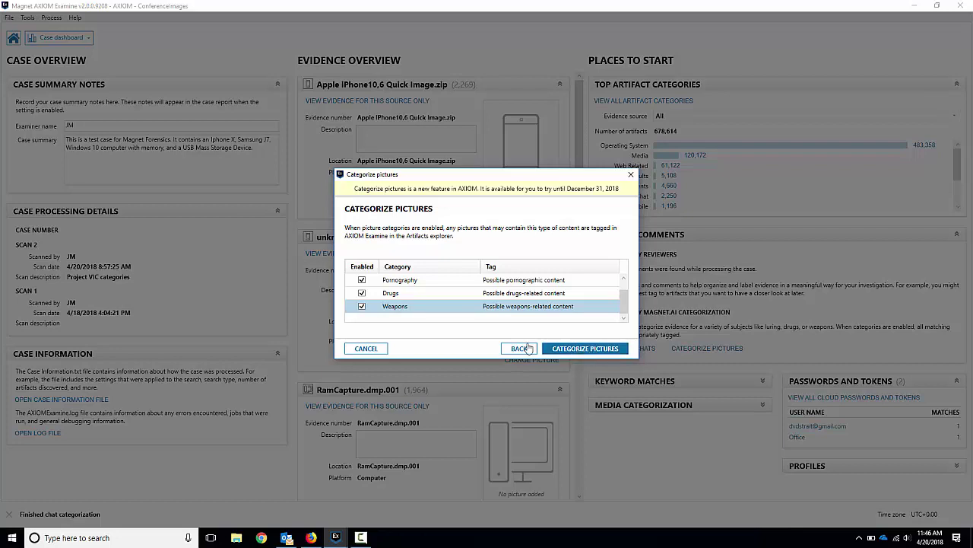
pyautogui.click(359, 348)
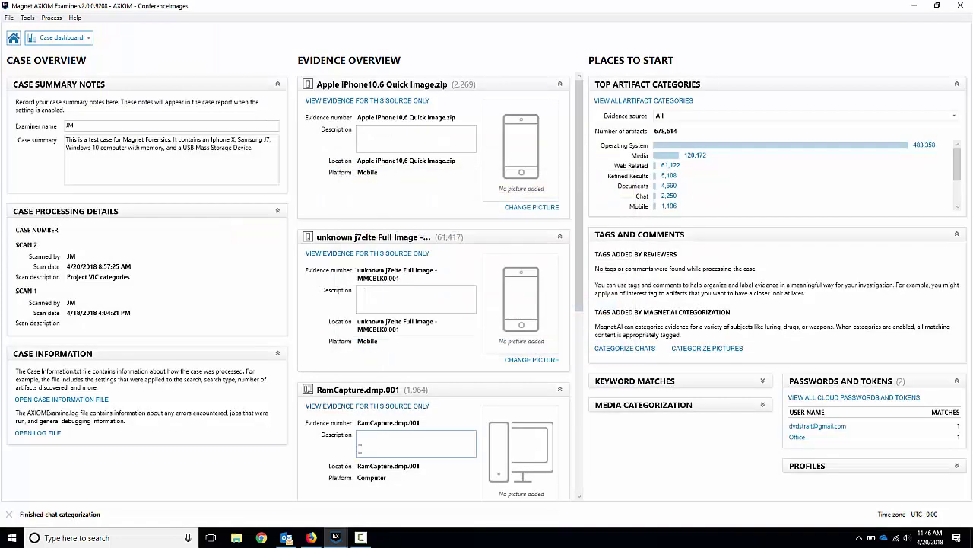
pyautogui.click(347, 540)
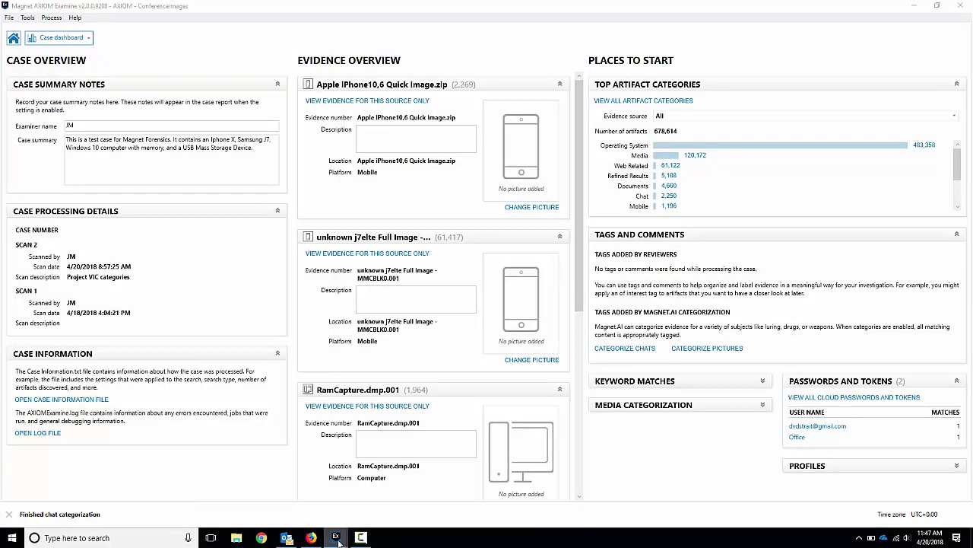
pyautogui.click(379, 502)
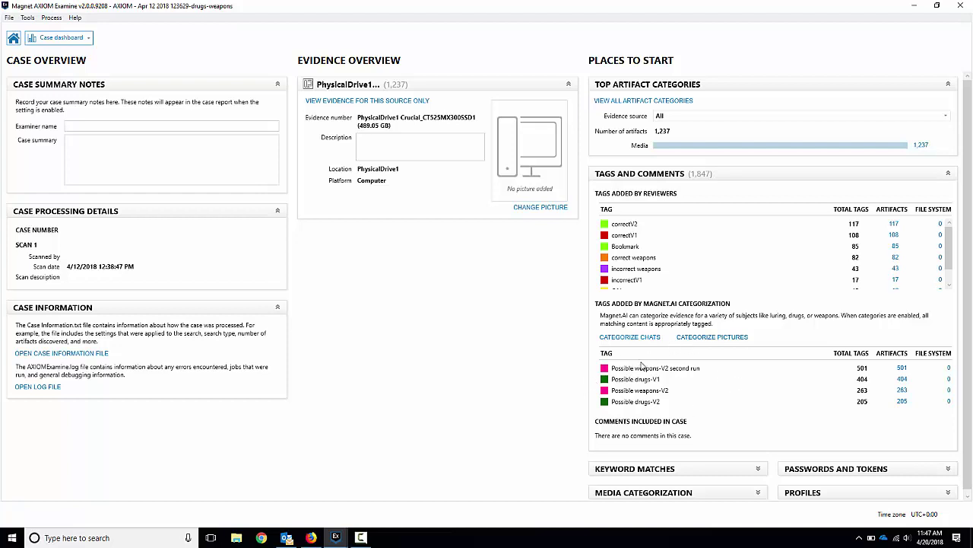
pyautogui.click(88, 39)
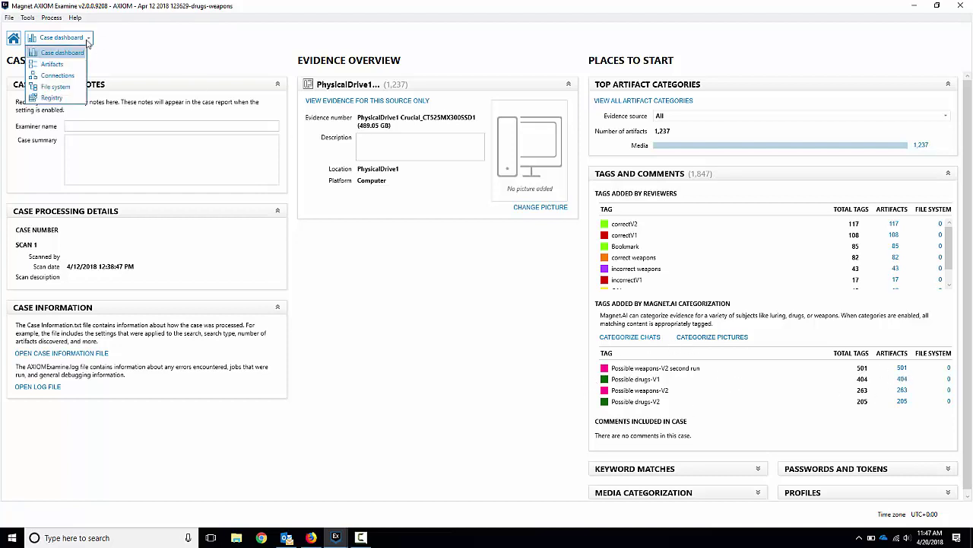
pyautogui.click(59, 73)
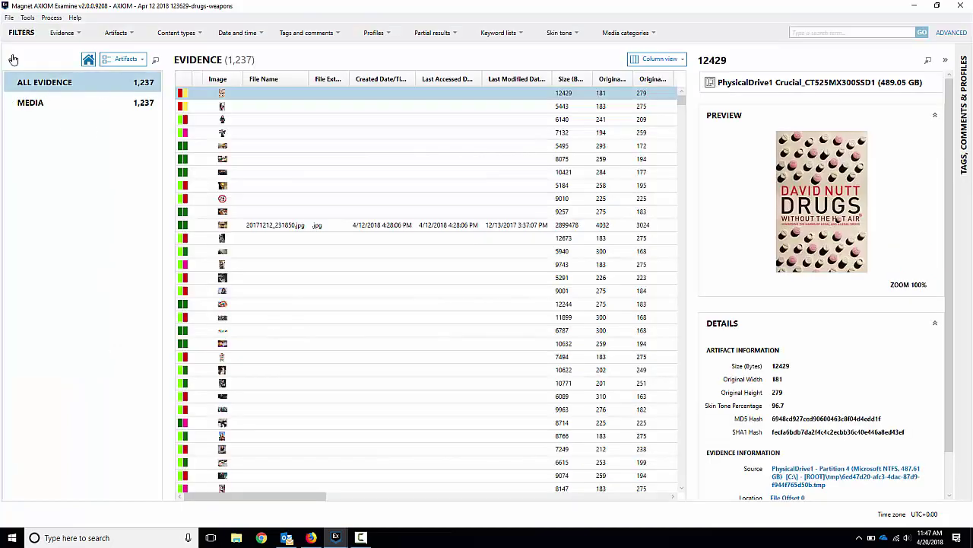
pyautogui.click(663, 60)
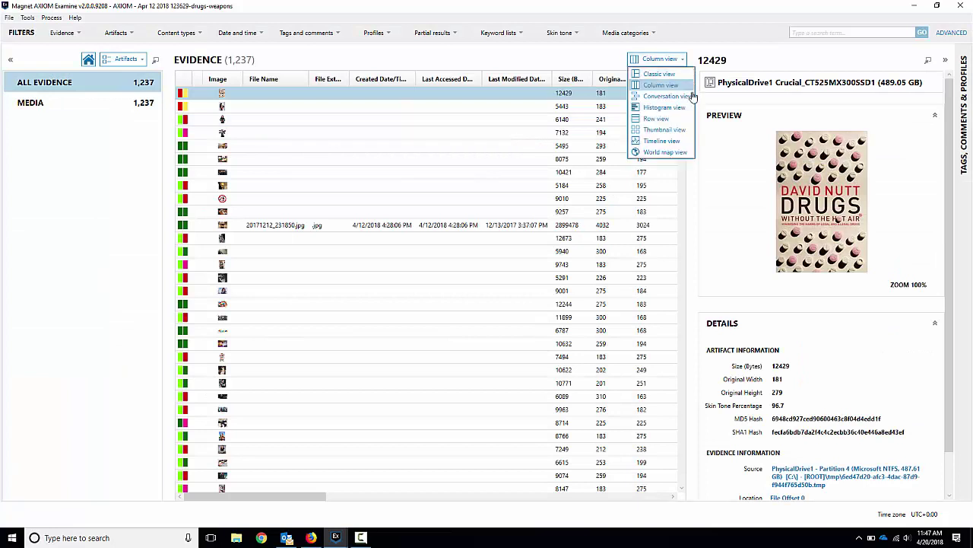
pyautogui.click(673, 130)
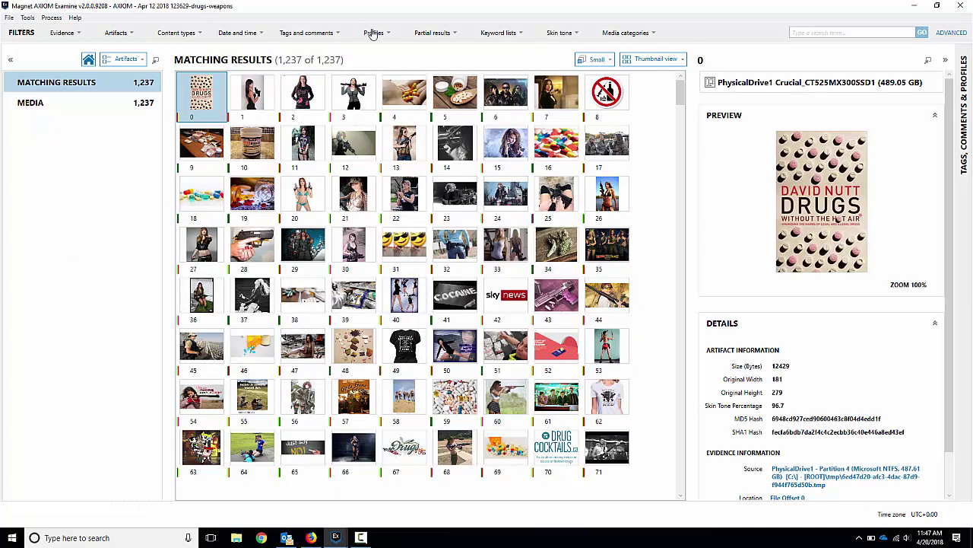
# Filter the artifacts to those tagged Possible drugs-V2.
pyautogui.click(321, 35)
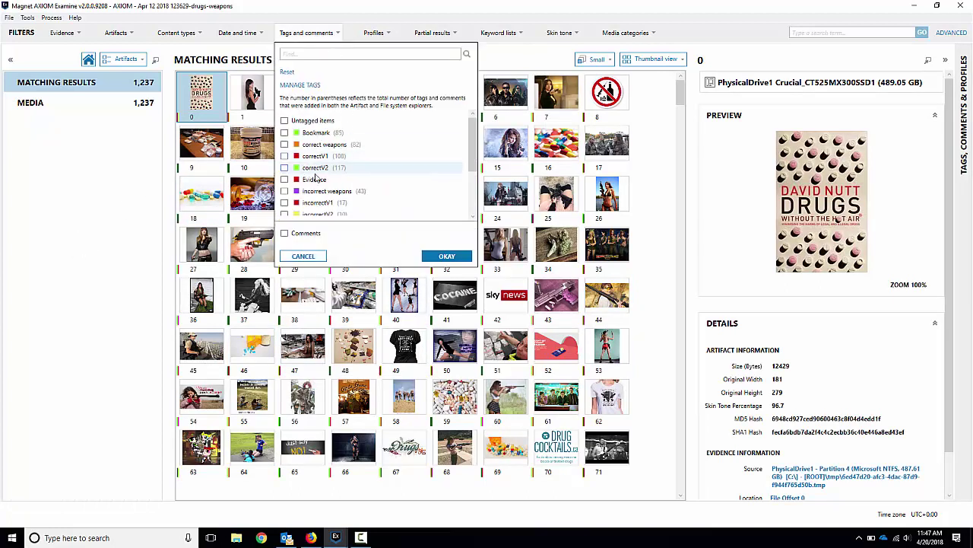
pyautogui.scroll(-2, 335, 175)
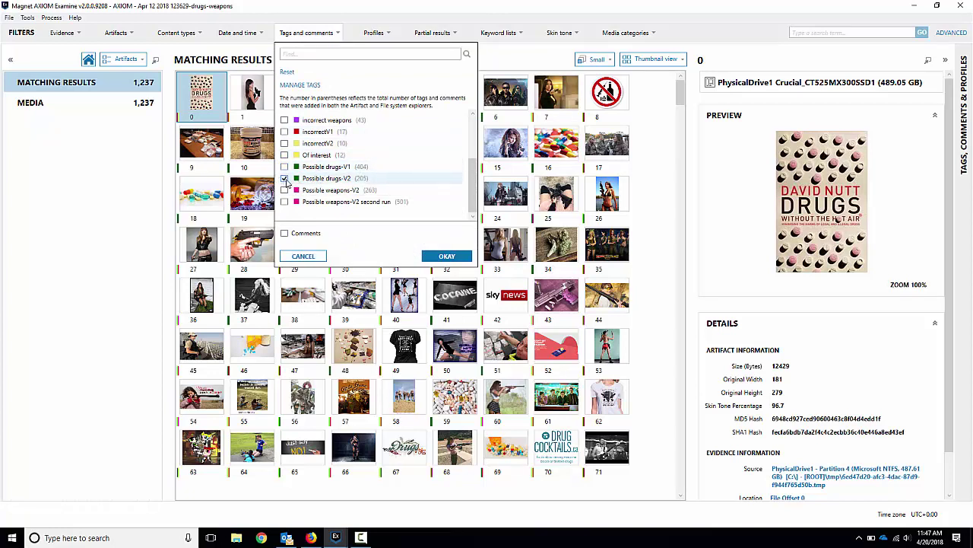
pyautogui.click(447, 255)
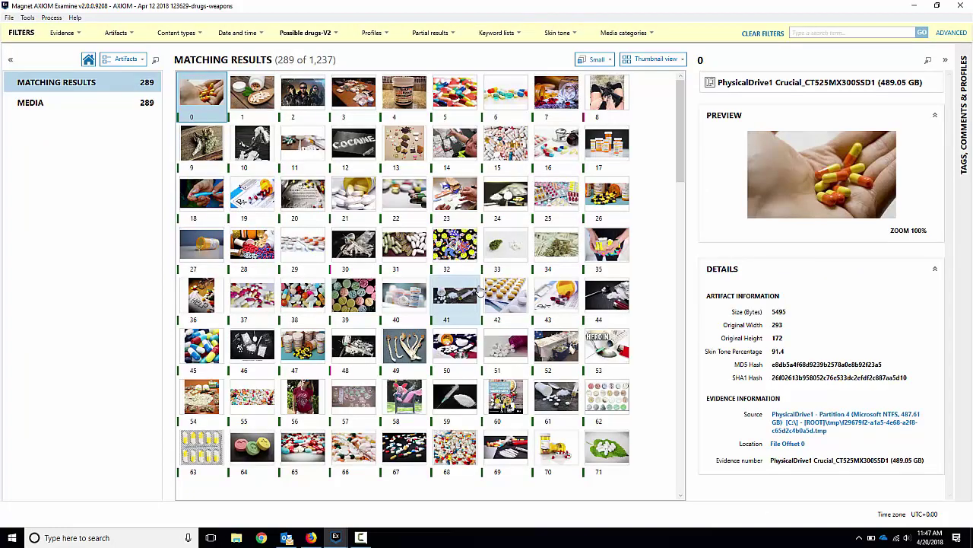
# Preview a range of the pictures tagged as possible drugs and browse through the rest of the thumbnails.
pyautogui.click(254, 95)
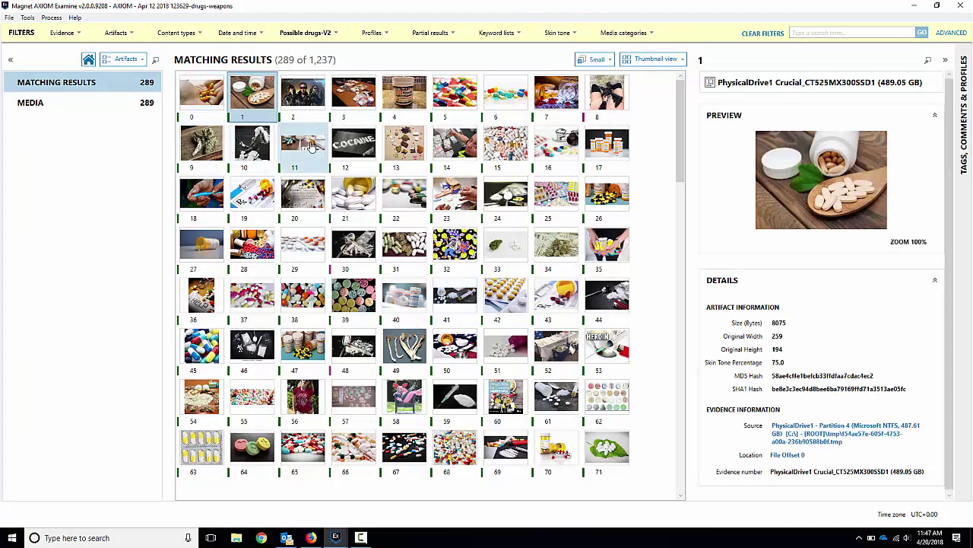
pyautogui.click(354, 99)
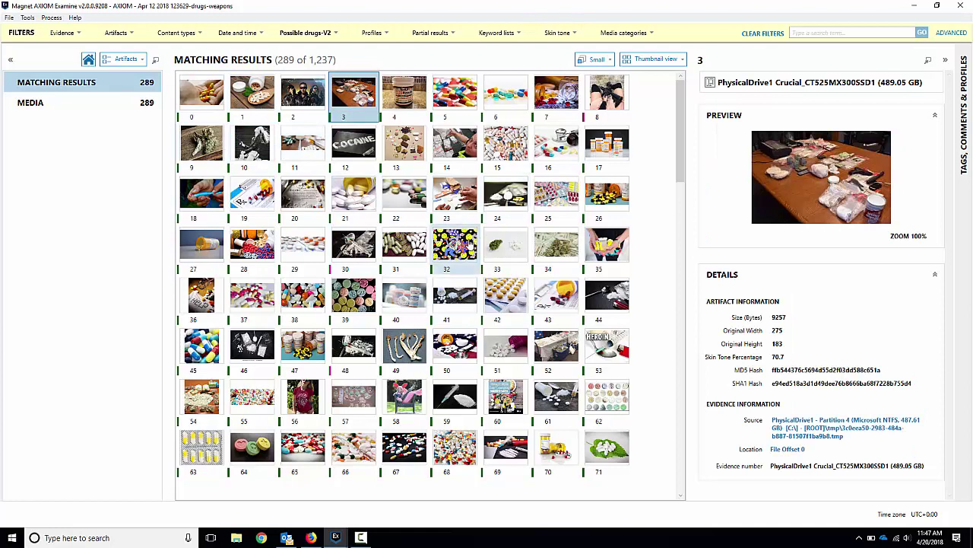
pyautogui.click(405, 263)
pyautogui.click(363, 250)
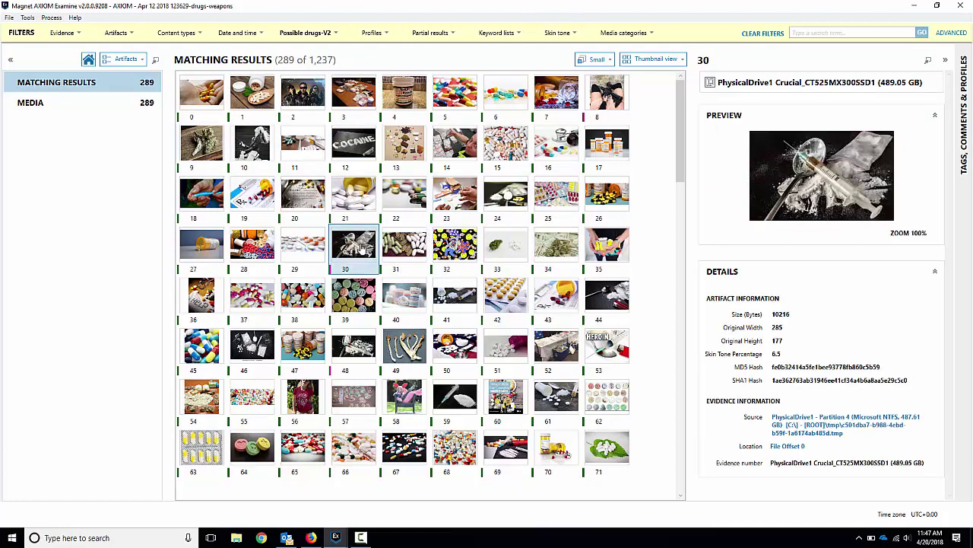
pyautogui.click(262, 250)
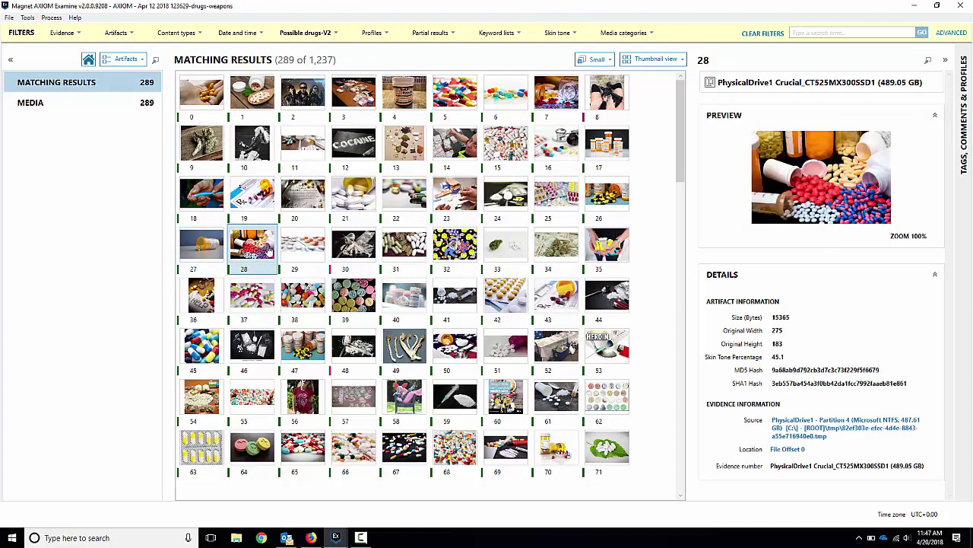
pyautogui.click(516, 251)
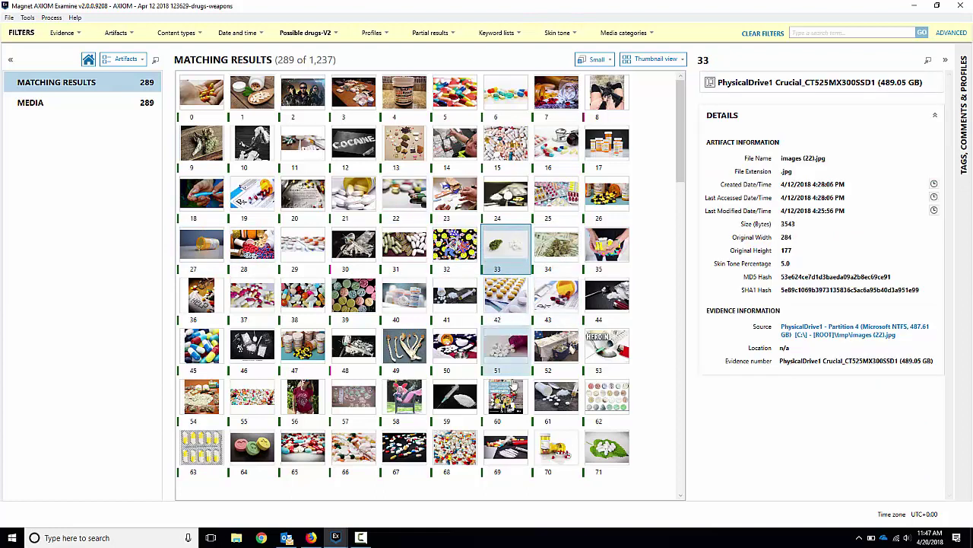
pyautogui.click(511, 399)
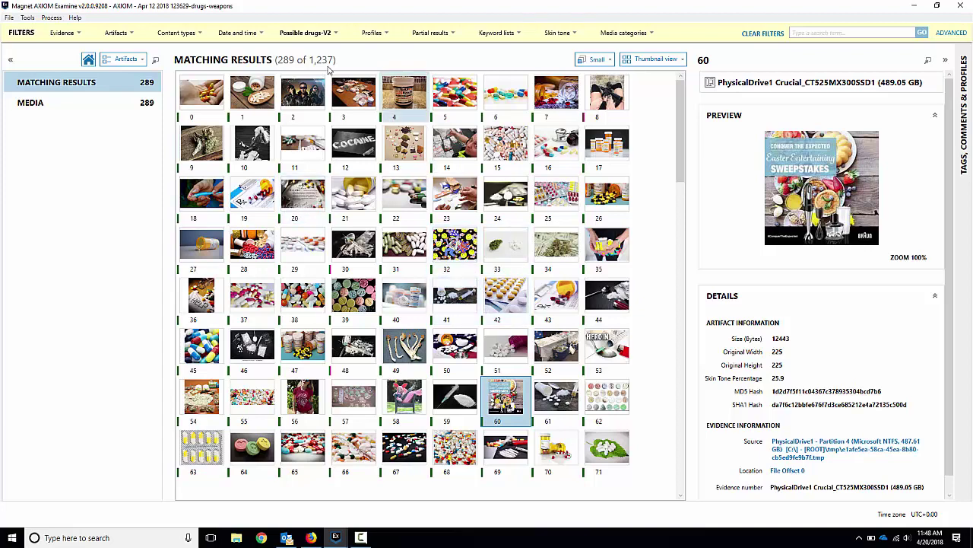
pyautogui.scroll(-10, 382, 189)
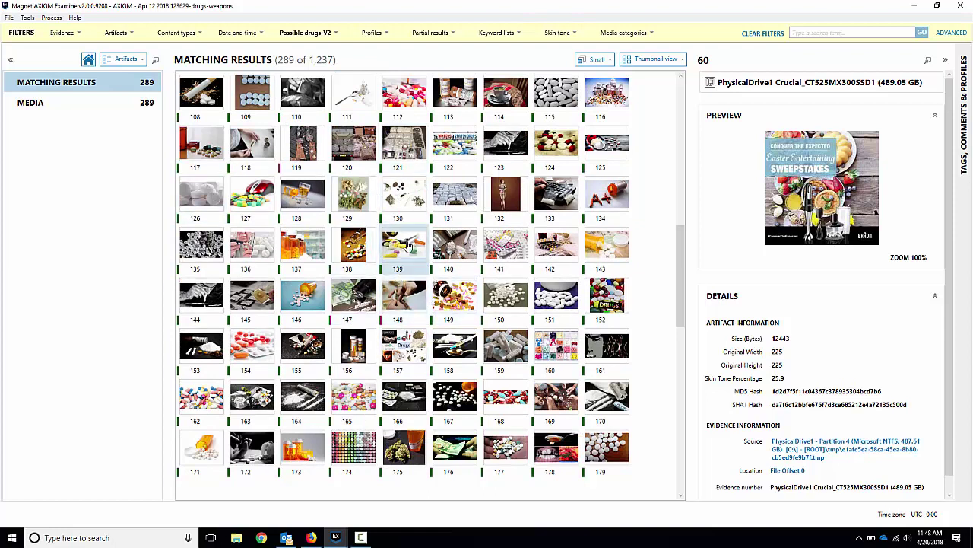
# Switch the tag filter to Possible weapons-V2 second run and preview several of the matching pictures, including 9, 34 and 44.
pyautogui.click(335, 35)
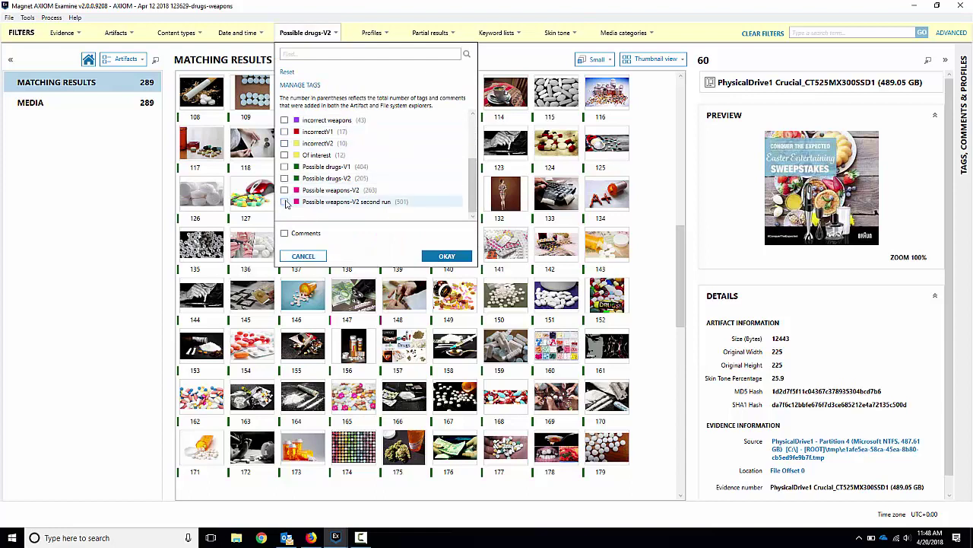
pyautogui.click(448, 258)
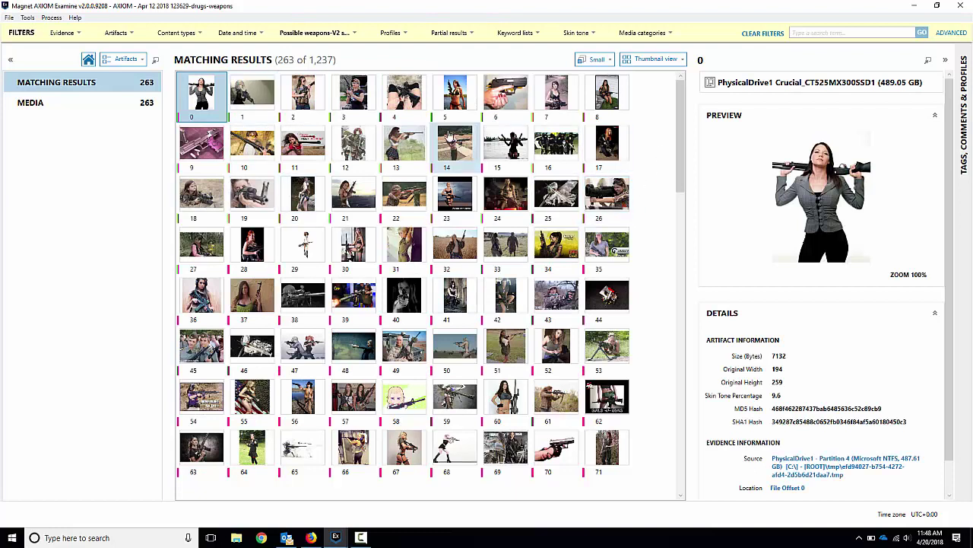
pyautogui.click(213, 148)
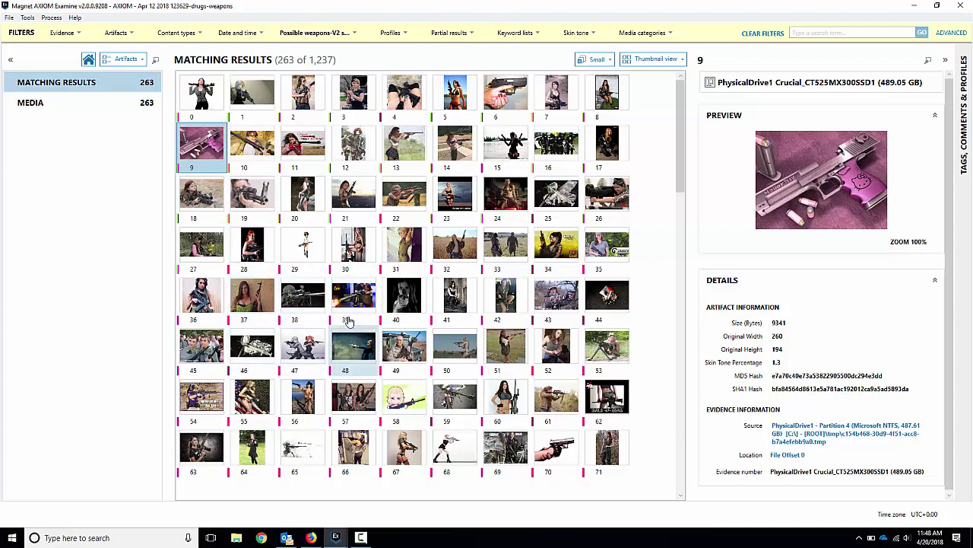
pyautogui.click(561, 251)
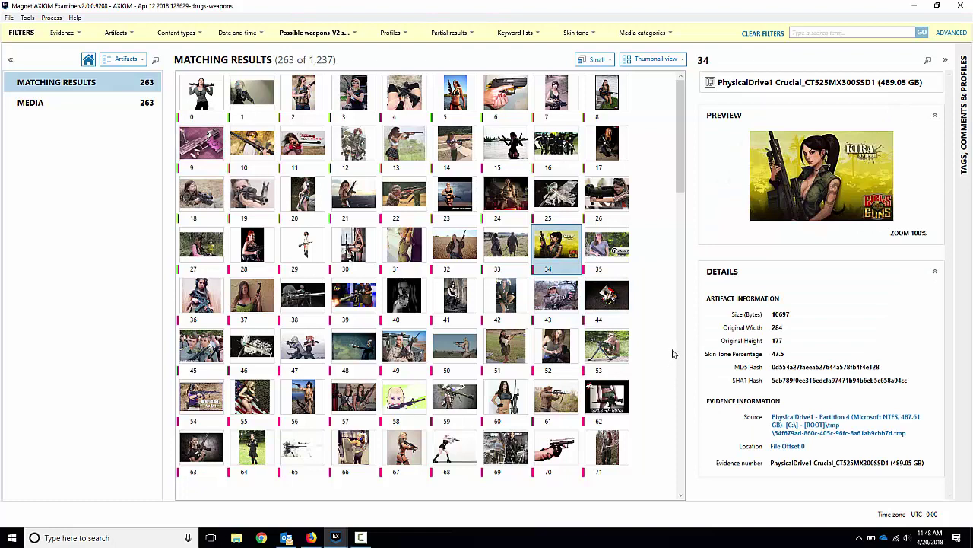
pyautogui.click(616, 296)
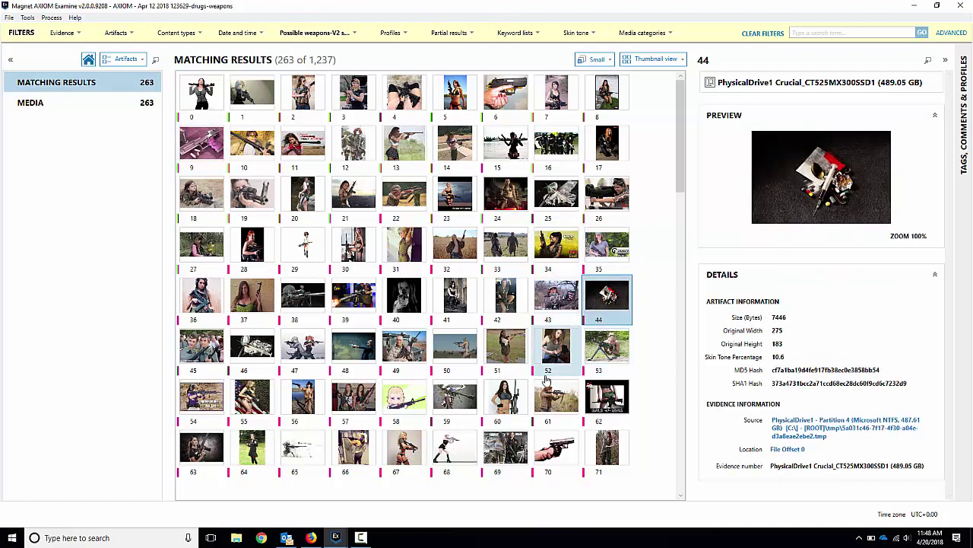
pyautogui.scroll(-3, 521, 440)
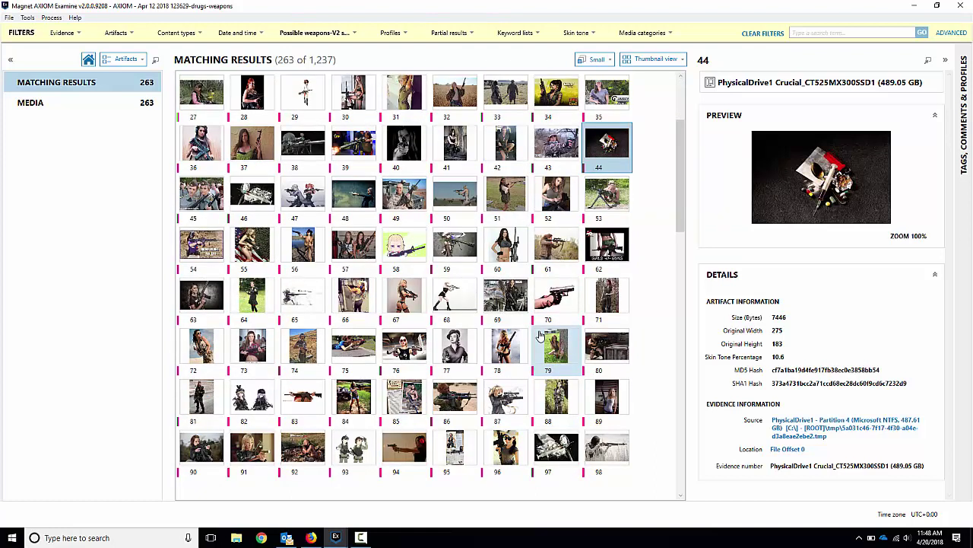
pyautogui.scroll(-6, 415, 284)
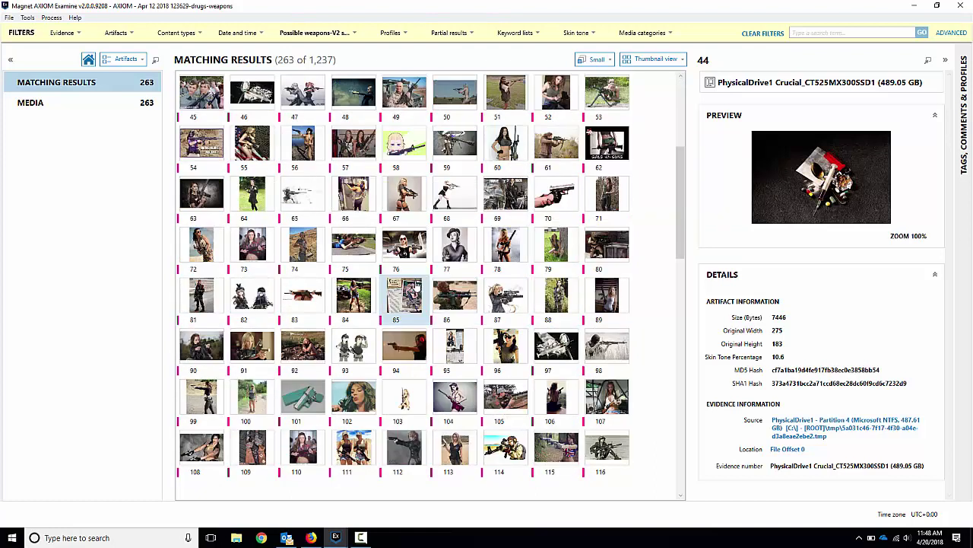
pyautogui.scroll(-14, 425, 307)
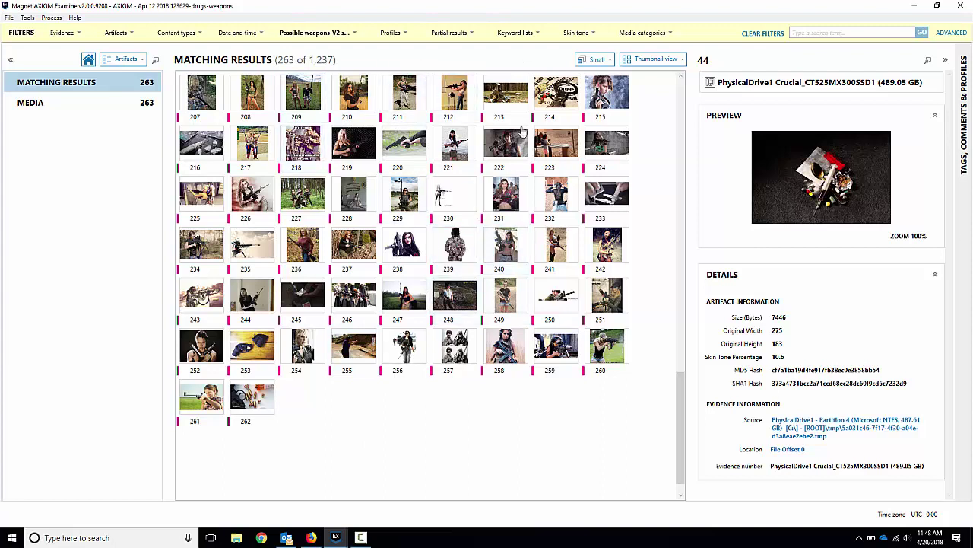
# Show the tags and comments of selected picture 44 and remove its possible-weapons tags.
pyautogui.click(963, 102)
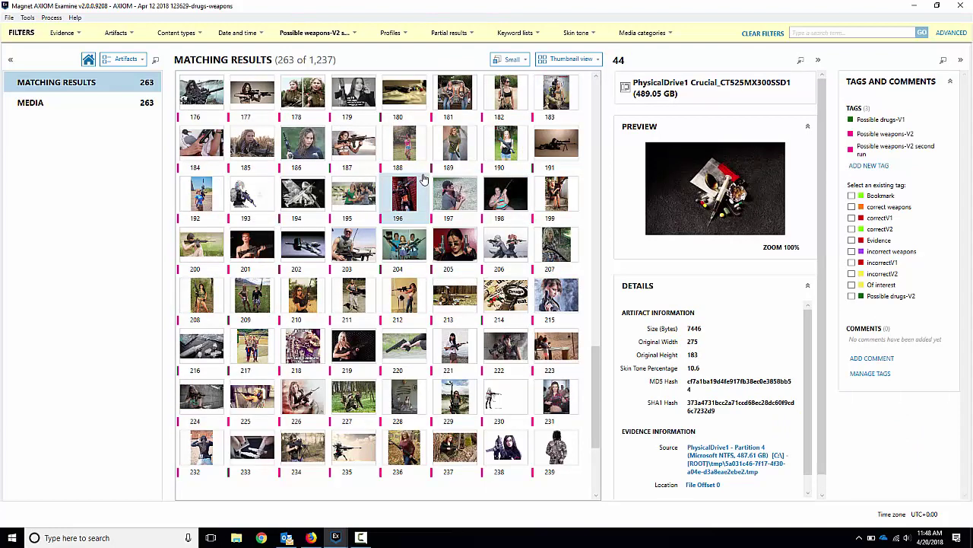
pyautogui.click(944, 134)
pyautogui.click(946, 136)
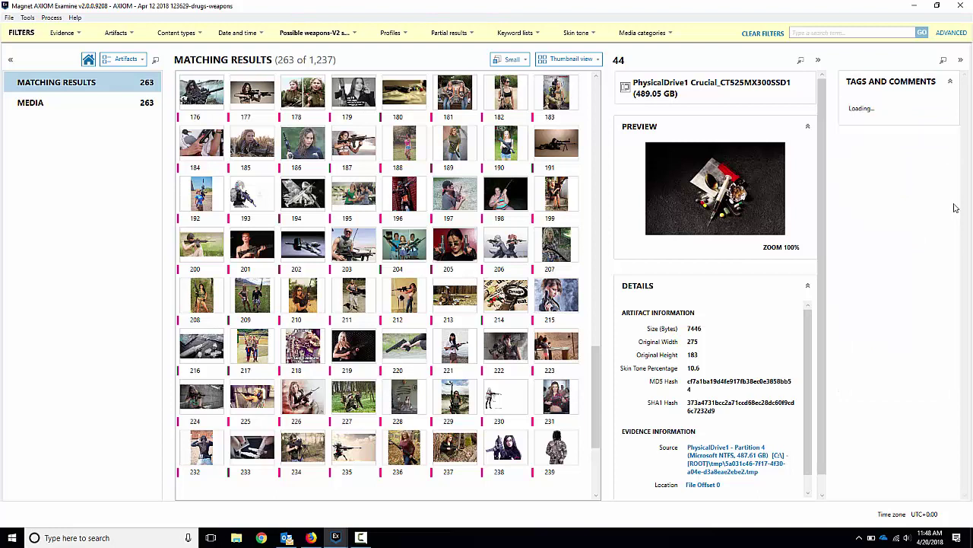